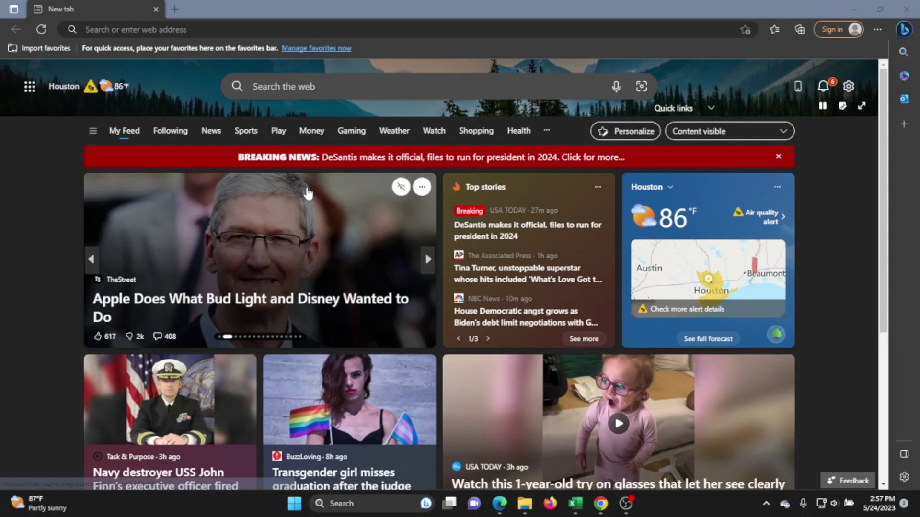
pyautogui.write('228')
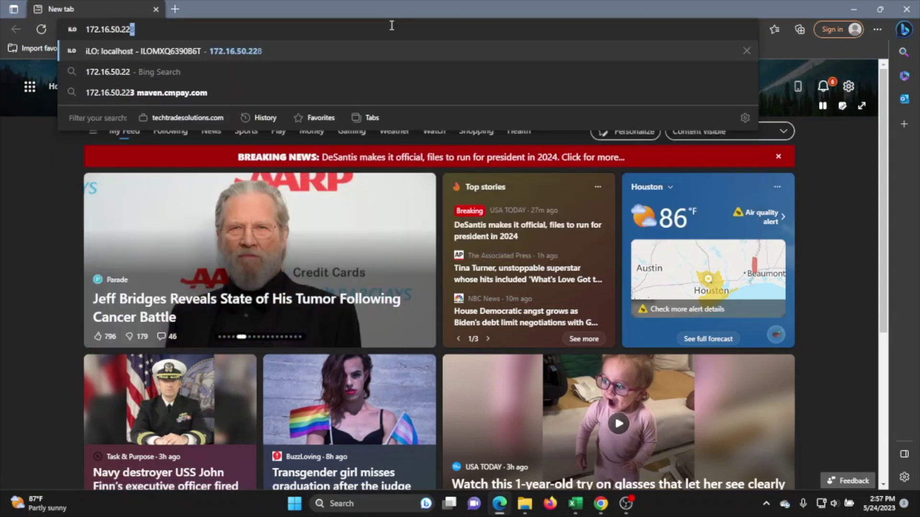
# Step: Sign in to iLO as the local administrator and reach the Overview page
pyautogui.press('Return')
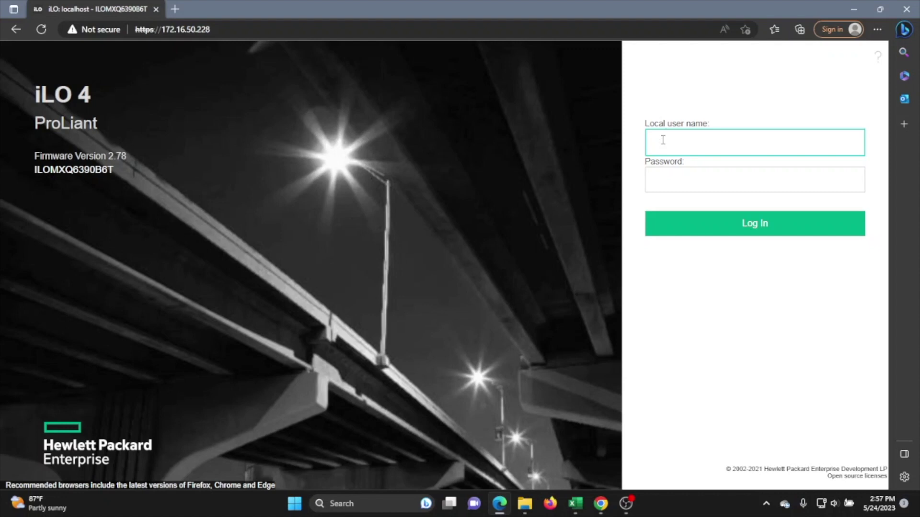
pyautogui.write('Administ')
pyautogui.write('rator')
pyautogui.press('Tab')
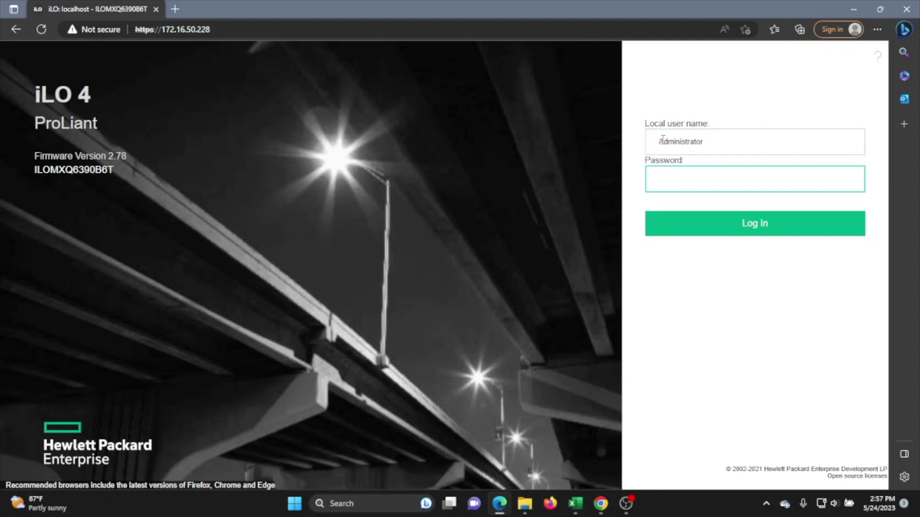
pyautogui.write('passw')
pyautogui.write('or')
pyautogui.press('Return')
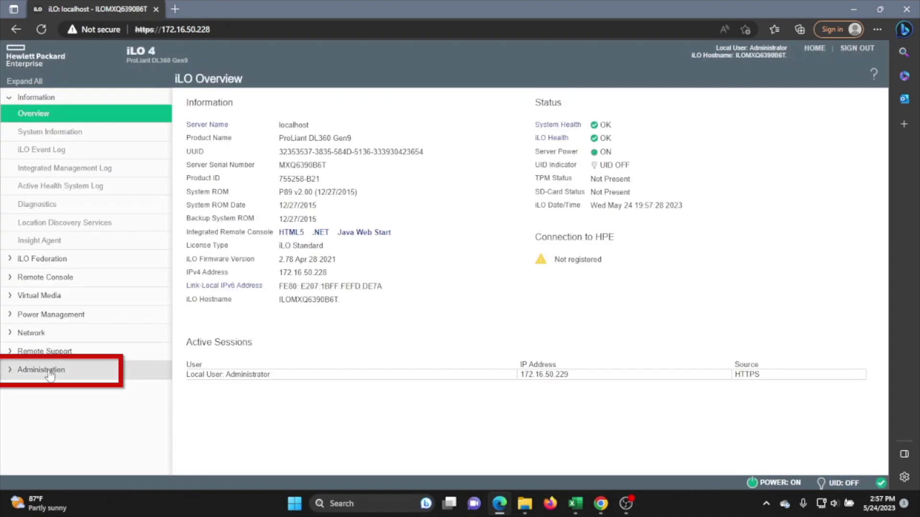
# Step: On Administration > Firmware, choose ilo4_282.bin as the local firmware file for upload
pyautogui.click(12, 370)
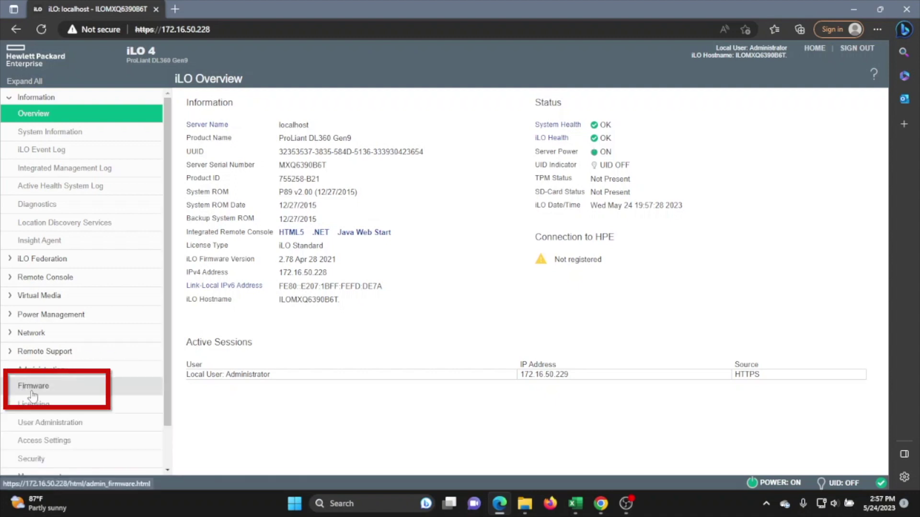
pyautogui.click(33, 388)
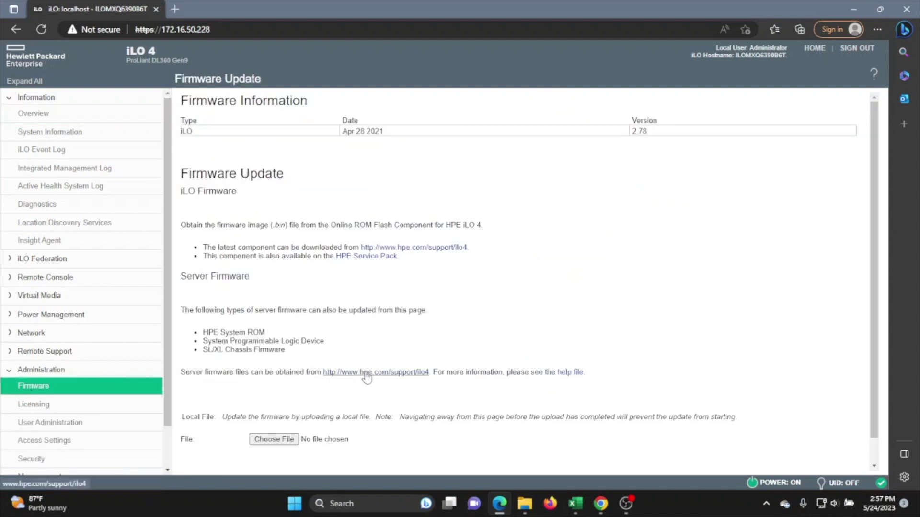
pyautogui.scroll(-1, 511, 353)
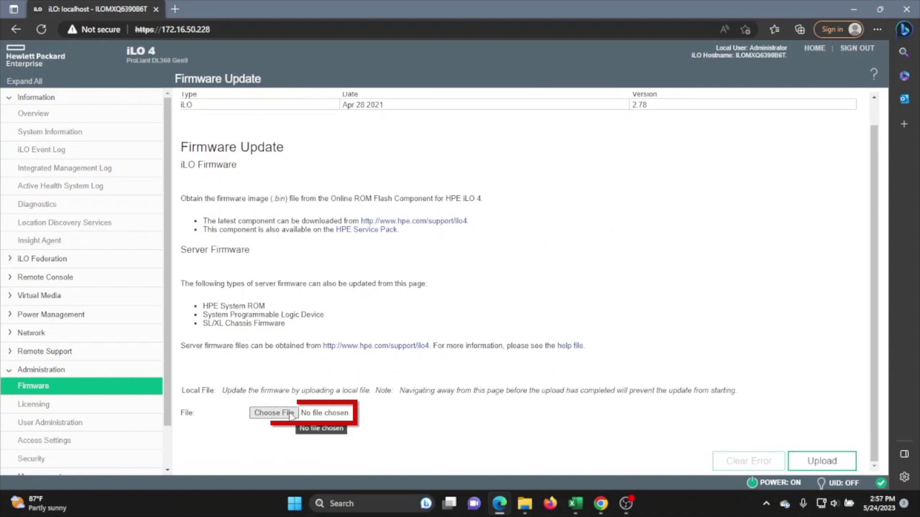
pyautogui.click(273, 413)
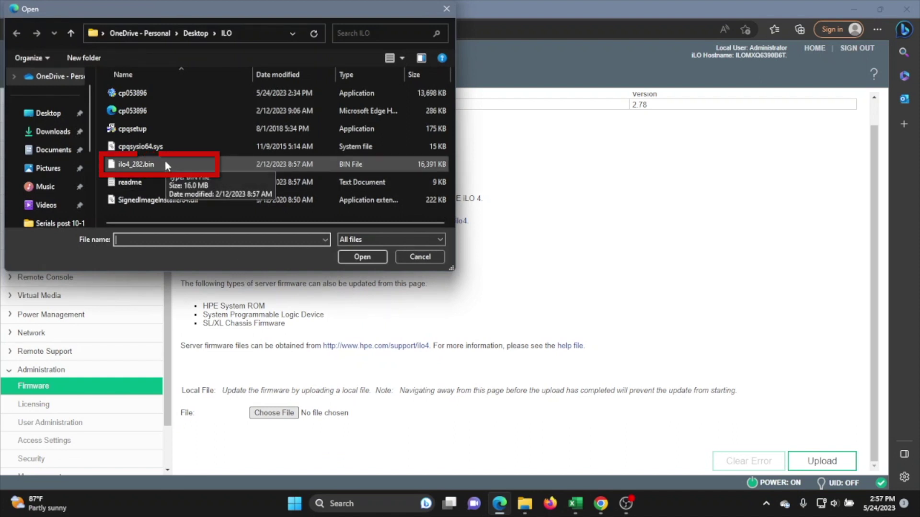
pyautogui.click(151, 165)
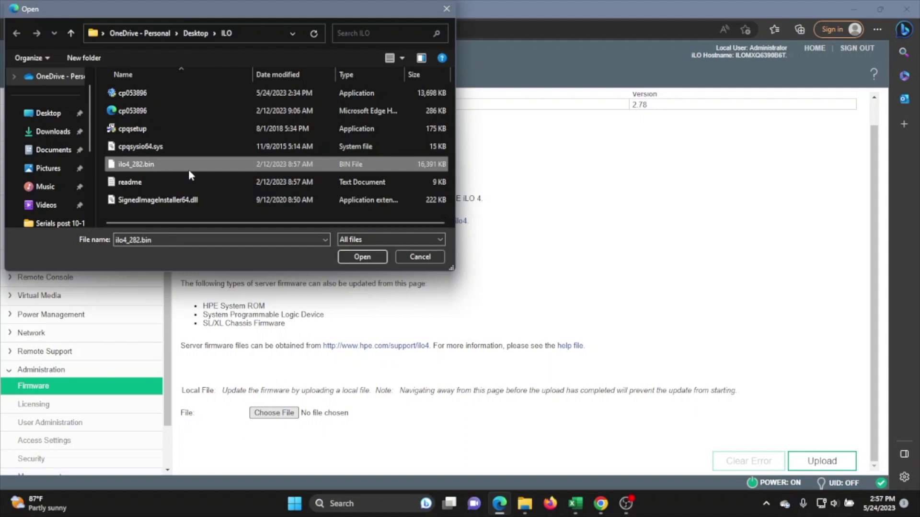
pyautogui.click(362, 256)
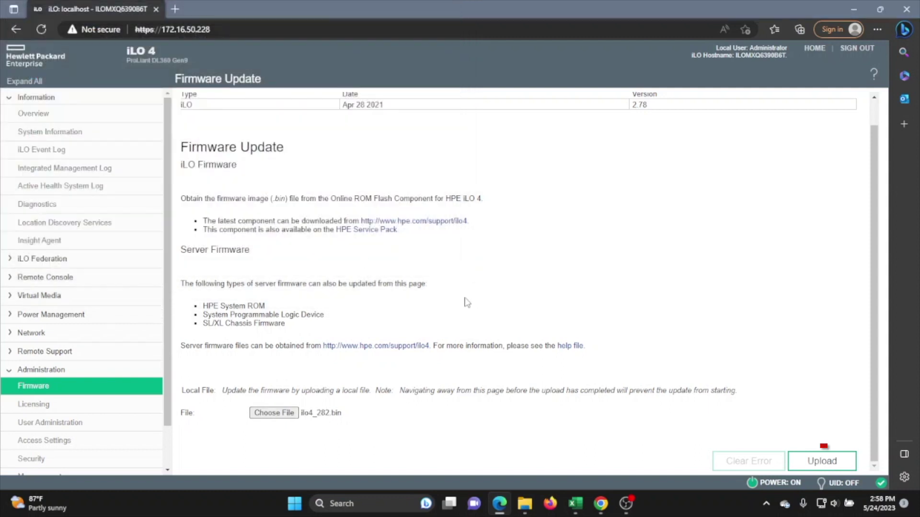
# Step: Upload and flash the firmware, accepting the iLO reboot warning, until the login page reports 2.82
pyautogui.click(804, 461)
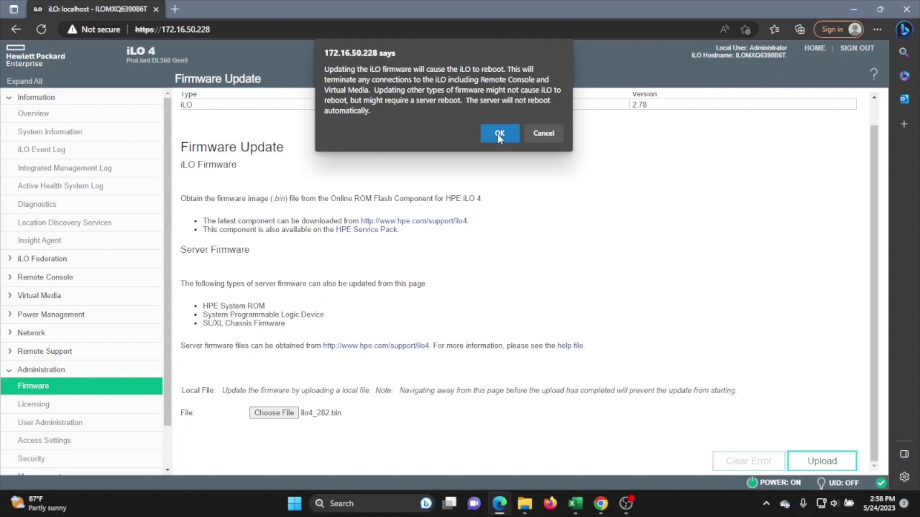
pyautogui.click(498, 134)
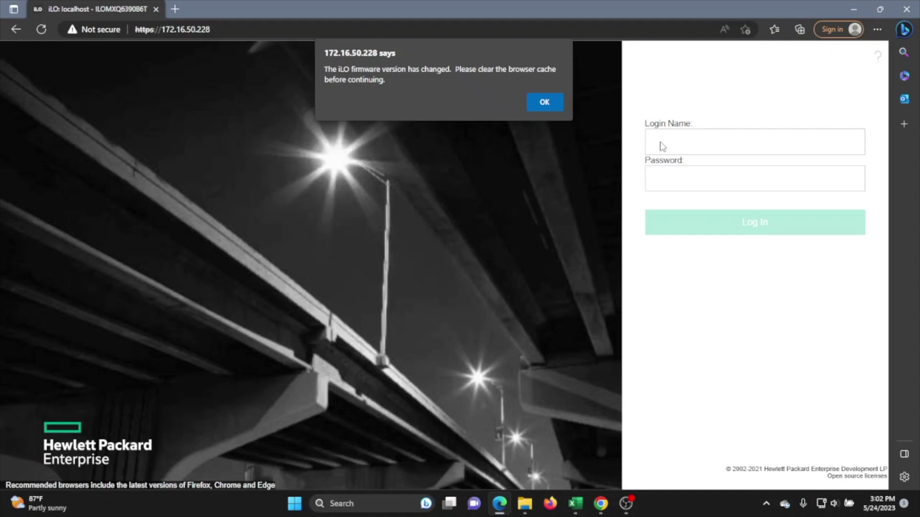
# Step: Dismiss the version-changed notice, log back in, and confirm iLO Firmware Version 2.82 Feb 06 2023
pyautogui.click(537, 107)
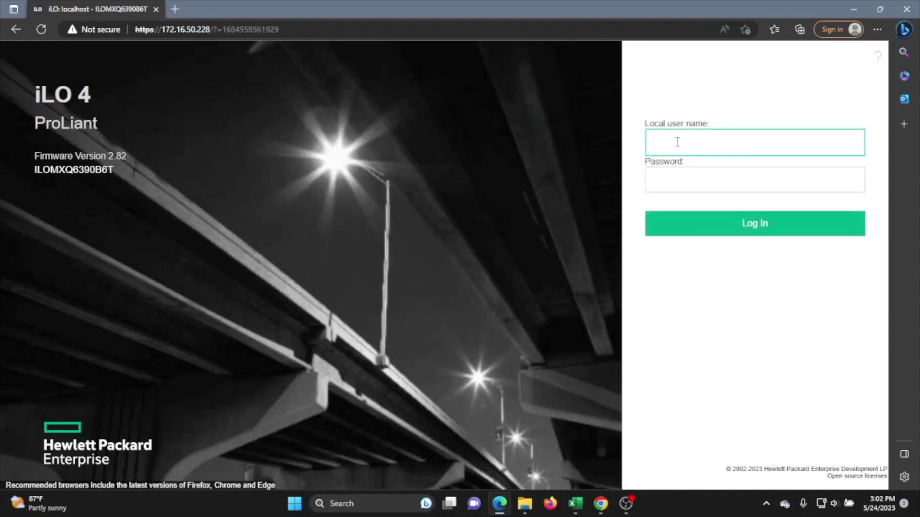
pyautogui.write('Administrator')
pyautogui.press('Tab')
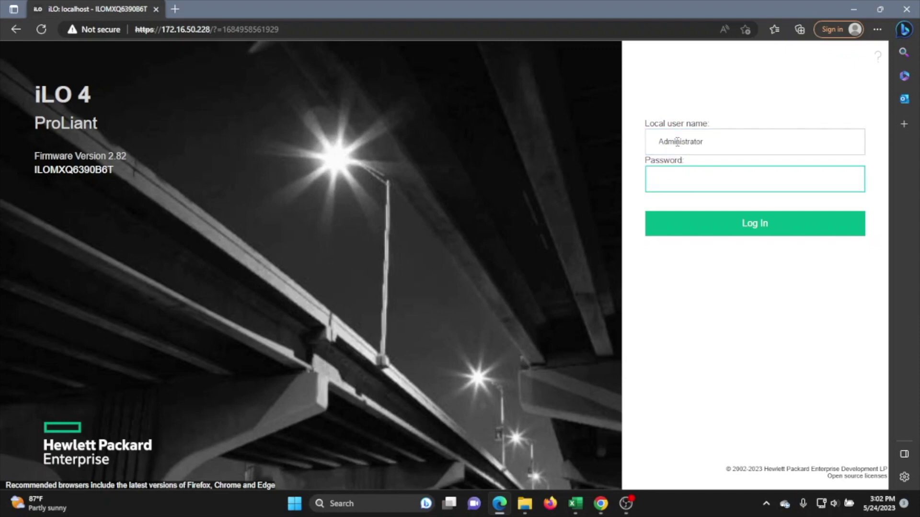
pyautogui.write('password')
pyautogui.press('Return')
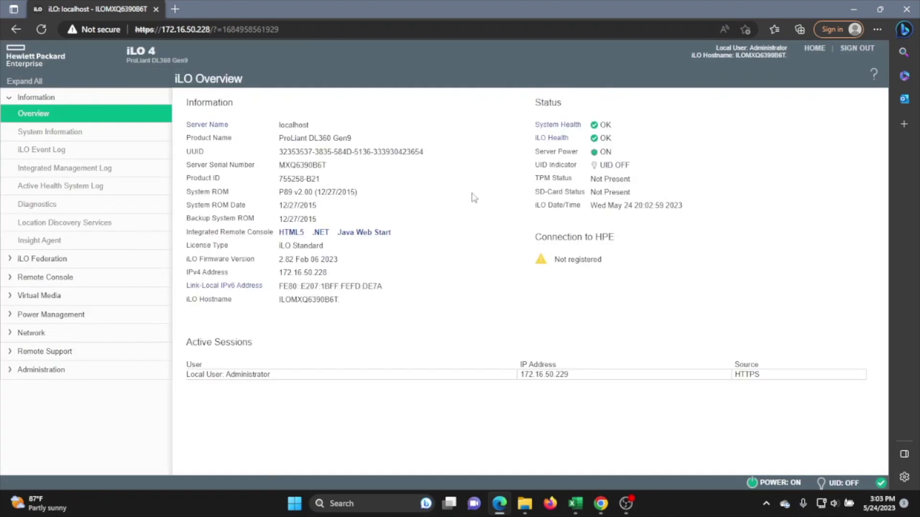
pyautogui.moveTo(339, 260); pyautogui.dragTo(276, 261)
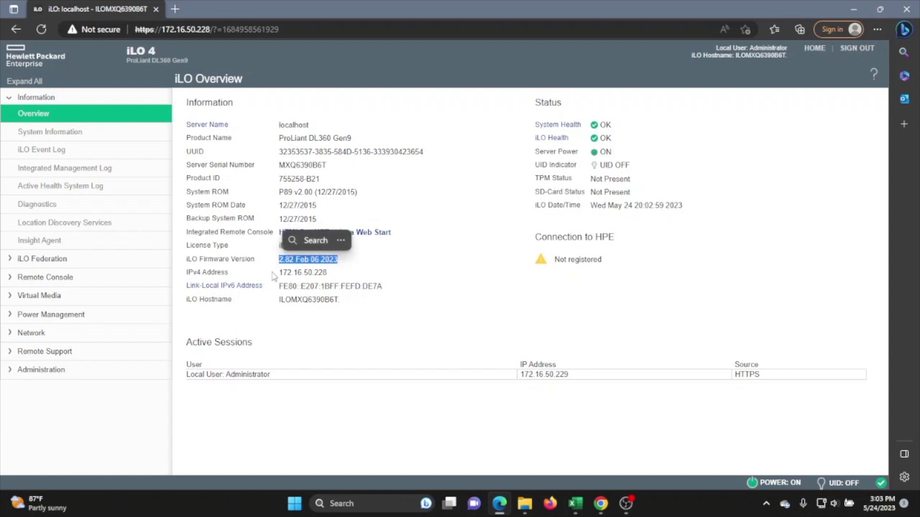
pyautogui.click(422, 248)
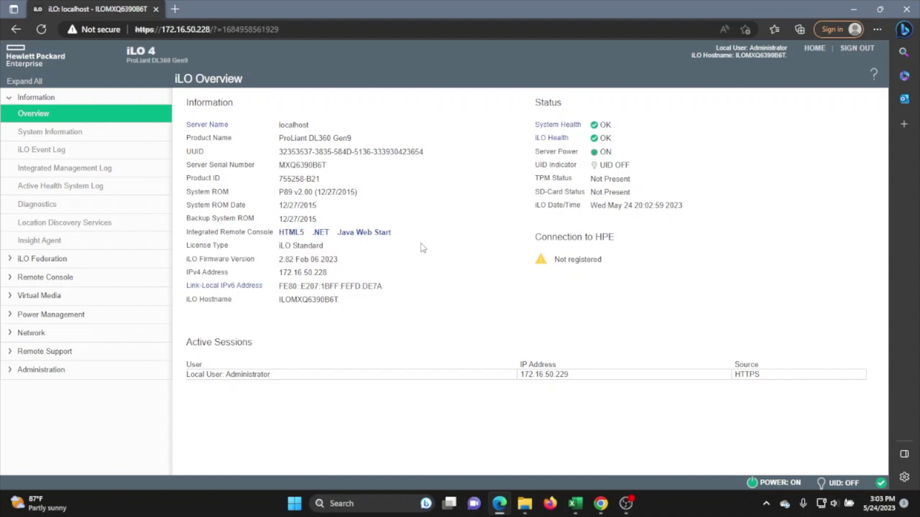